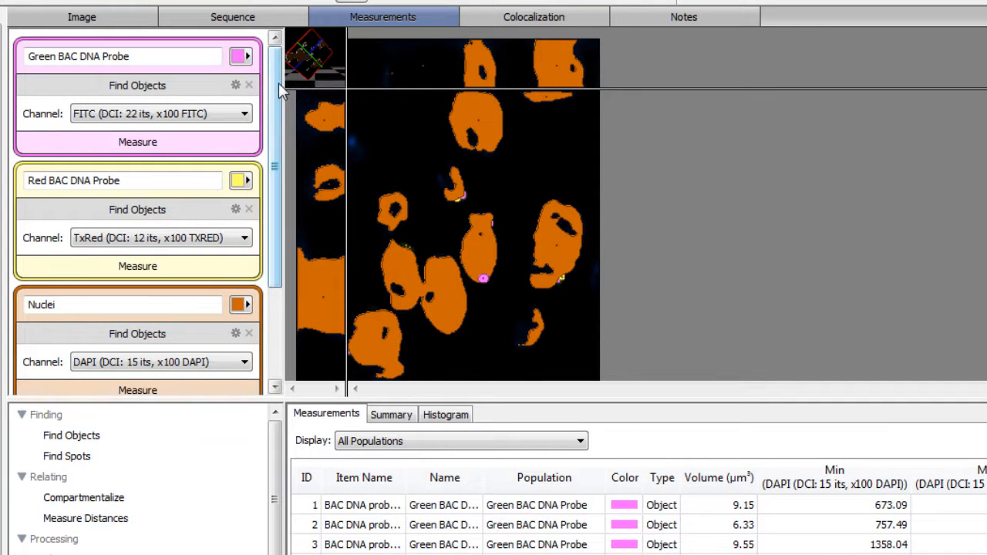
Store the BAC DNA probe measurements in a new measurement item called "Finding per cell measurements"
{"action": "left_click_drag", "start_coordinate": [280, 91], "coordinate": [279, 176]}
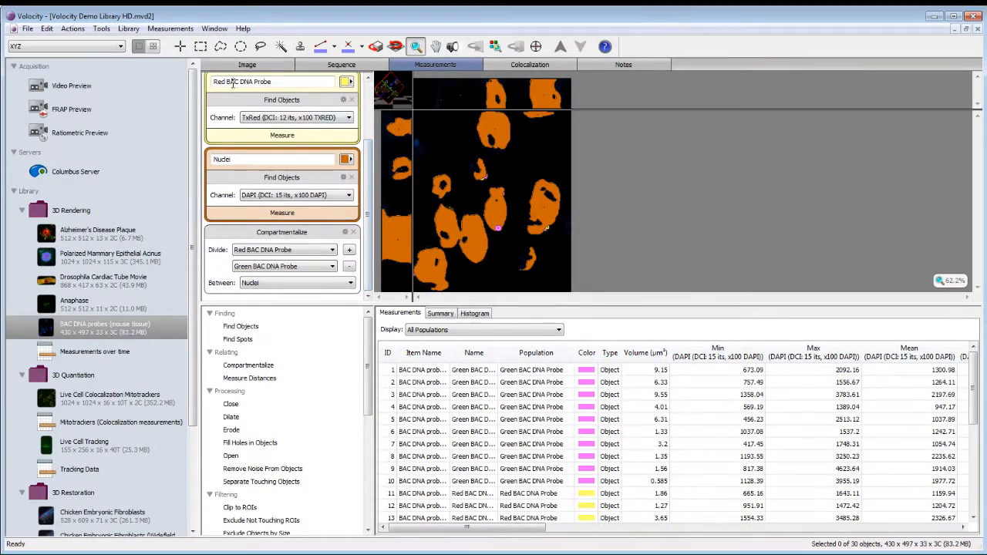
{"action": "left_click", "coordinate": [175, 30]}
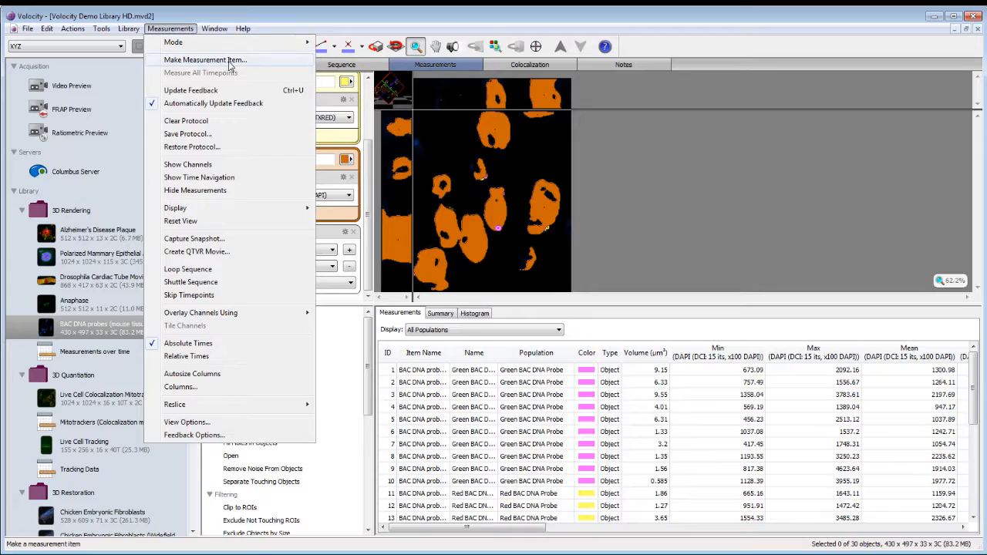
{"action": "left_click", "coordinate": [272, 62]}
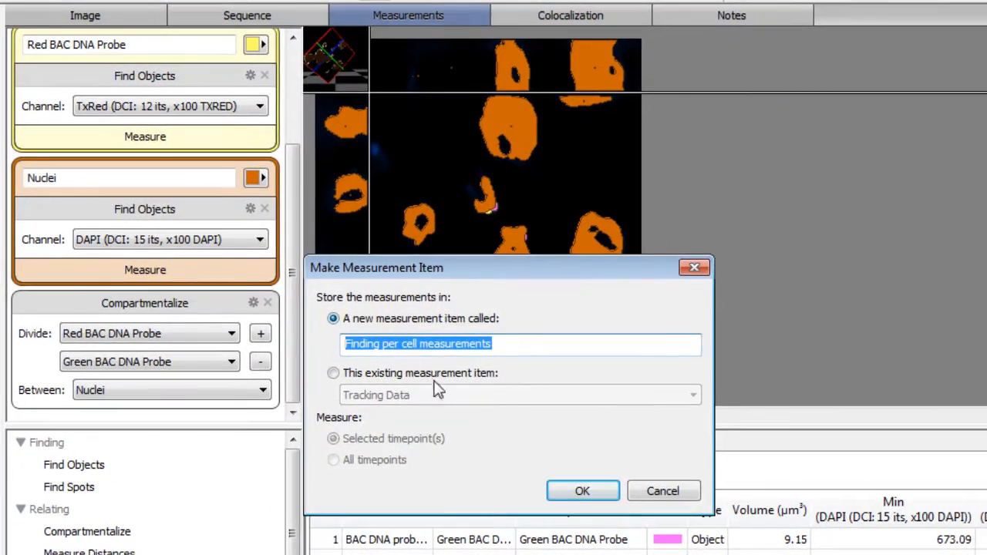
{"action": "left_click", "coordinate": [580, 493]}
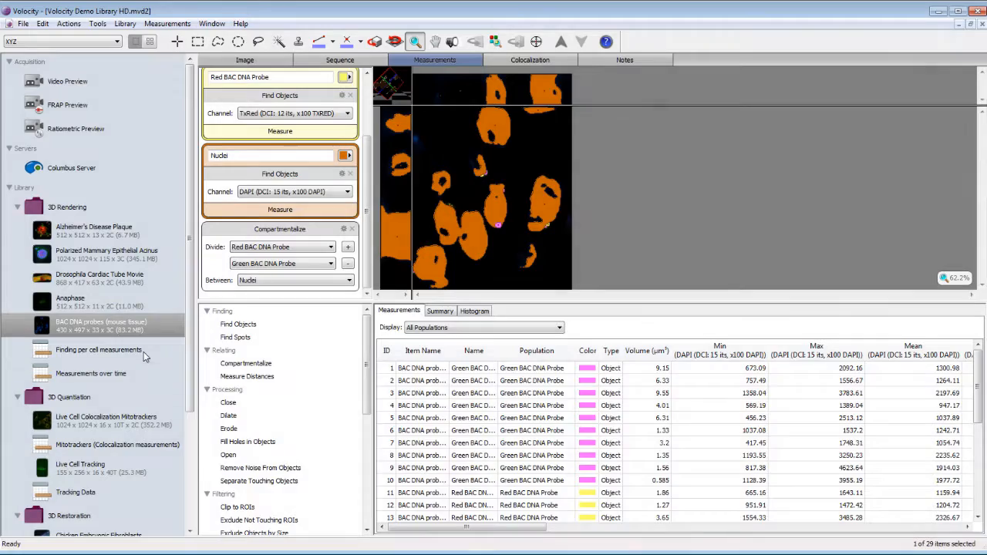
Start an analysis of the Finding per cell measurements item, restricted to Nuclei and contained items
{"action": "left_click", "coordinate": [143, 352]}
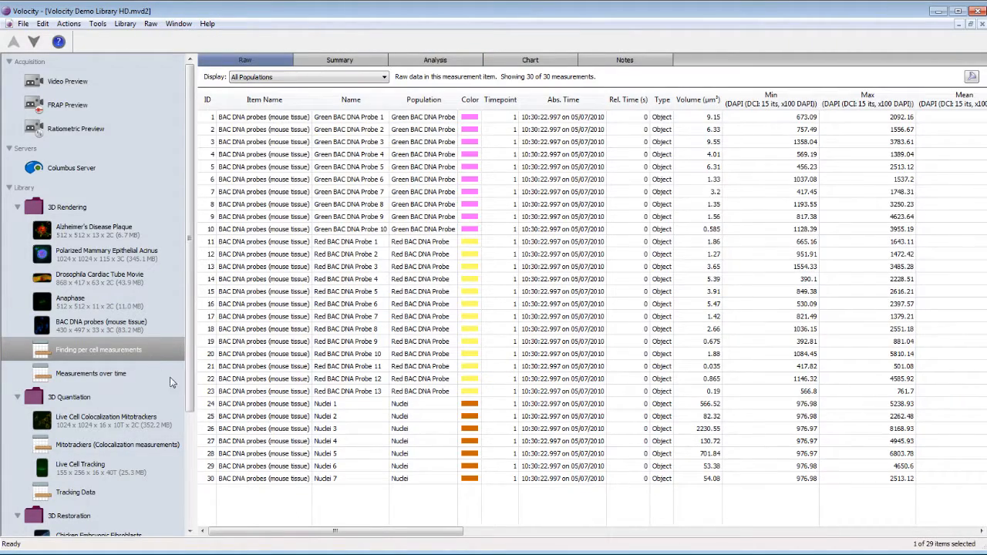
{"action": "left_click_drag", "start_coordinate": [268, 531], "coordinate": [609, 532]}
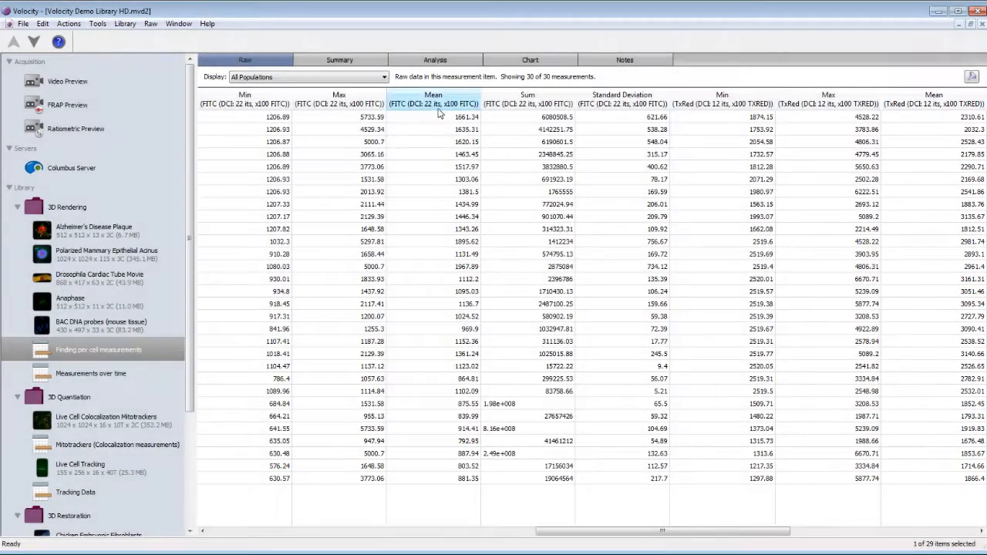
{"action": "left_click", "coordinate": [436, 60]}
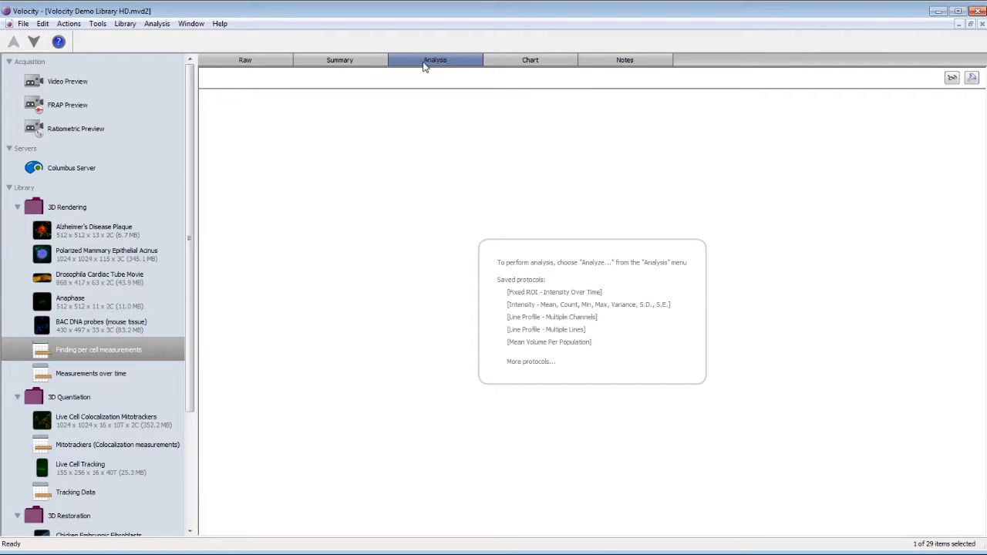
{"action": "left_click", "coordinate": [158, 24]}
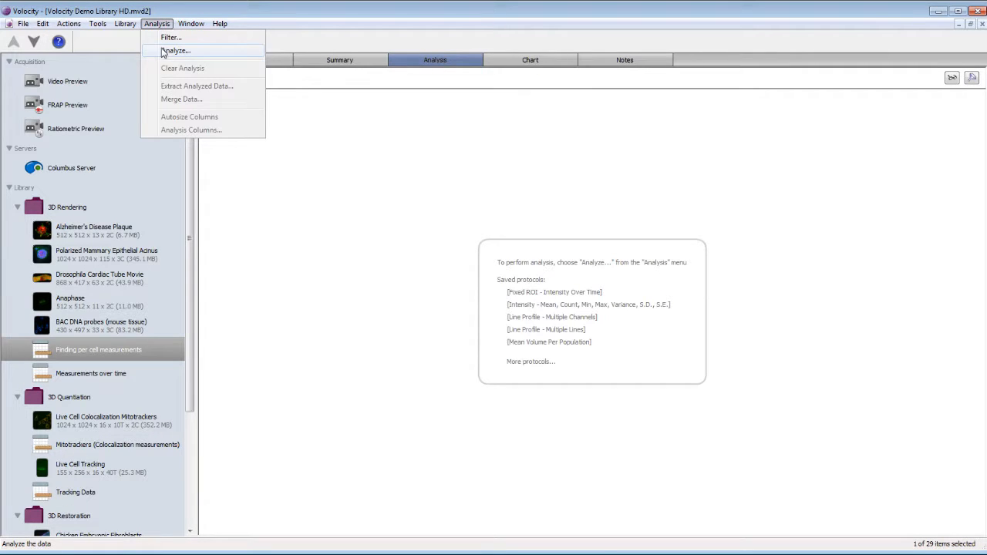
{"action": "left_click", "coordinate": [239, 51]}
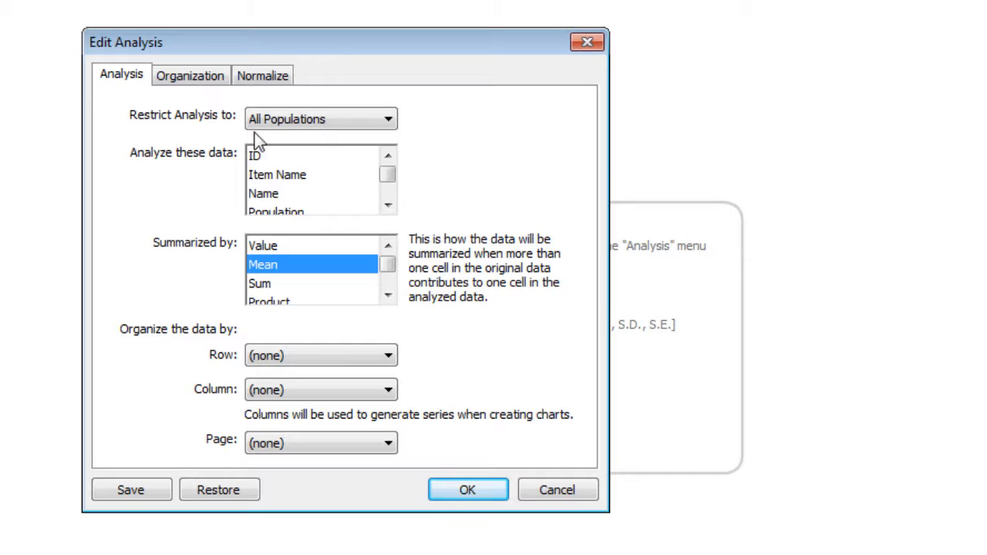
{"action": "left_click", "coordinate": [388, 123]}
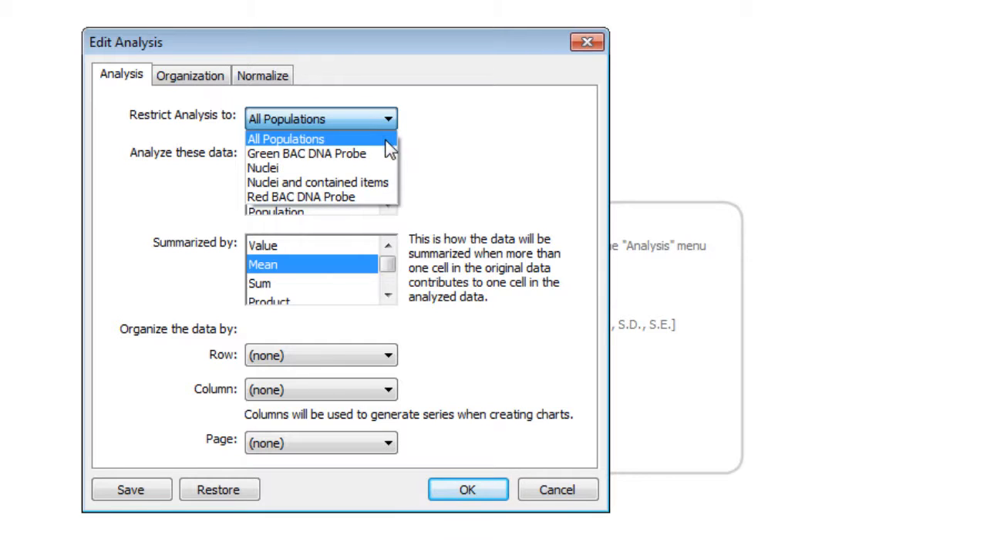
{"action": "left_click", "coordinate": [382, 188]}
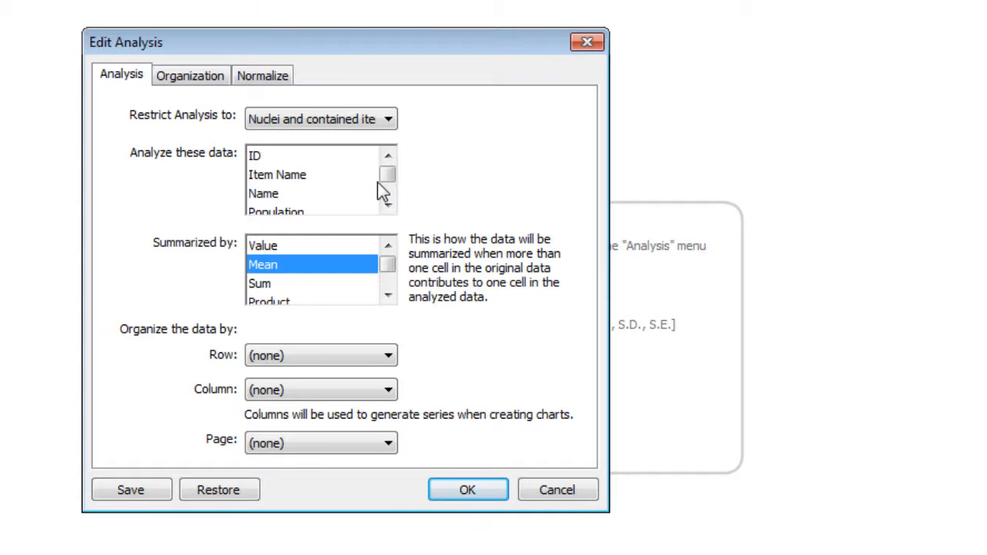
Choose the mean FITC intensity as data to analyze
{"action": "left_click", "coordinate": [390, 204]}
{"action": "left_click", "coordinate": [390, 204]}
{"action": "left_click", "coordinate": [390, 204]}
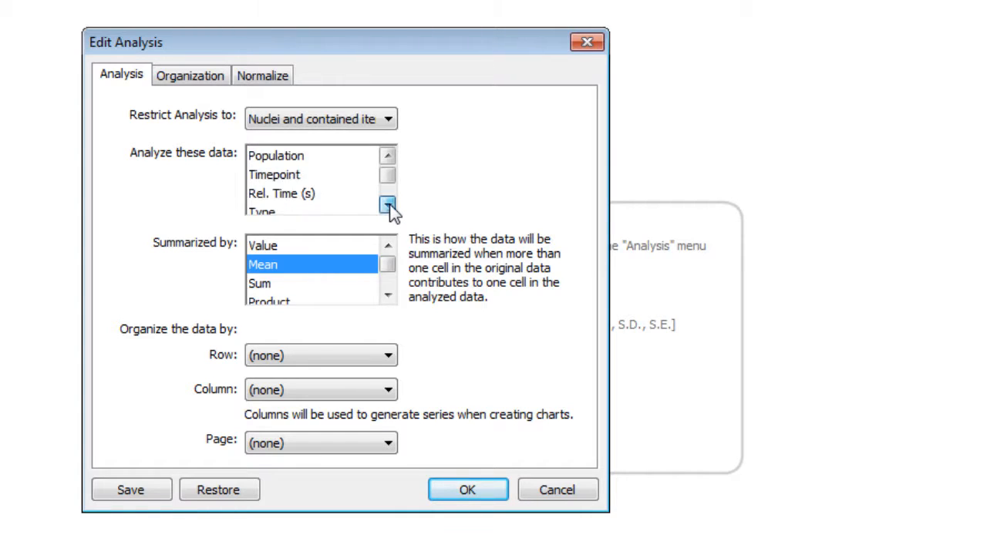
{"action": "left_click", "coordinate": [390, 203]}
{"action": "left_click", "coordinate": [390, 204]}
{"action": "left_click", "coordinate": [390, 203]}
{"action": "left_click", "coordinate": [389, 204]}
{"action": "left_click", "coordinate": [389, 203]}
{"action": "left_click", "coordinate": [389, 204]}
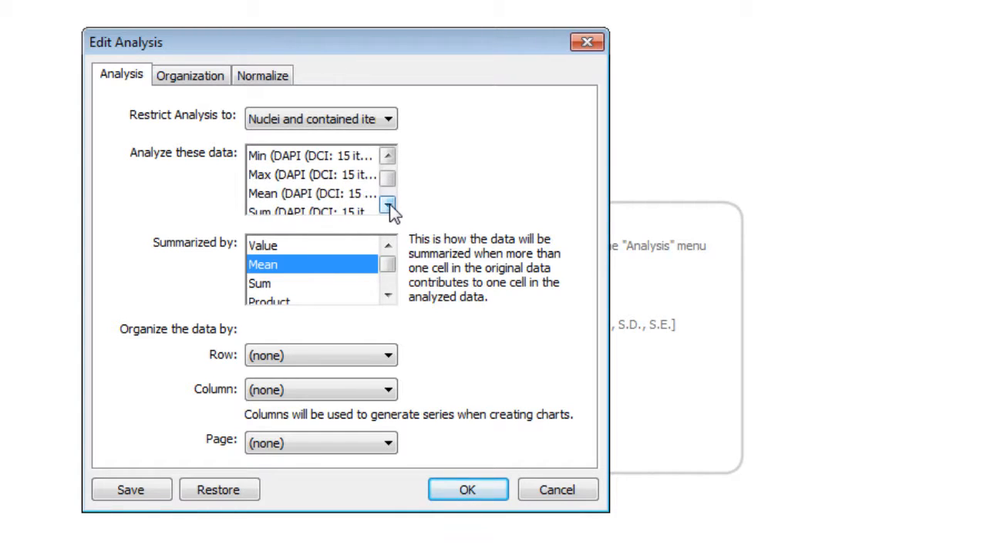
{"action": "left_click", "coordinate": [389, 204]}
{"action": "left_click", "coordinate": [390, 203]}
{"action": "left_click", "coordinate": [389, 204]}
{"action": "left_click", "coordinate": [390, 203]}
{"action": "left_click", "coordinate": [389, 204]}
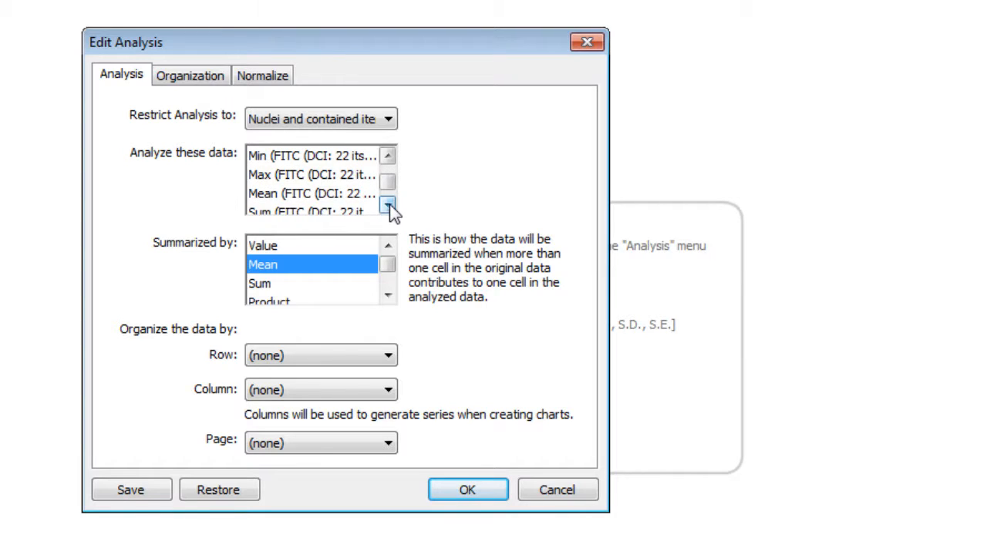
{"action": "left_click", "coordinate": [389, 204]}
{"action": "left_click", "coordinate": [355, 176]}
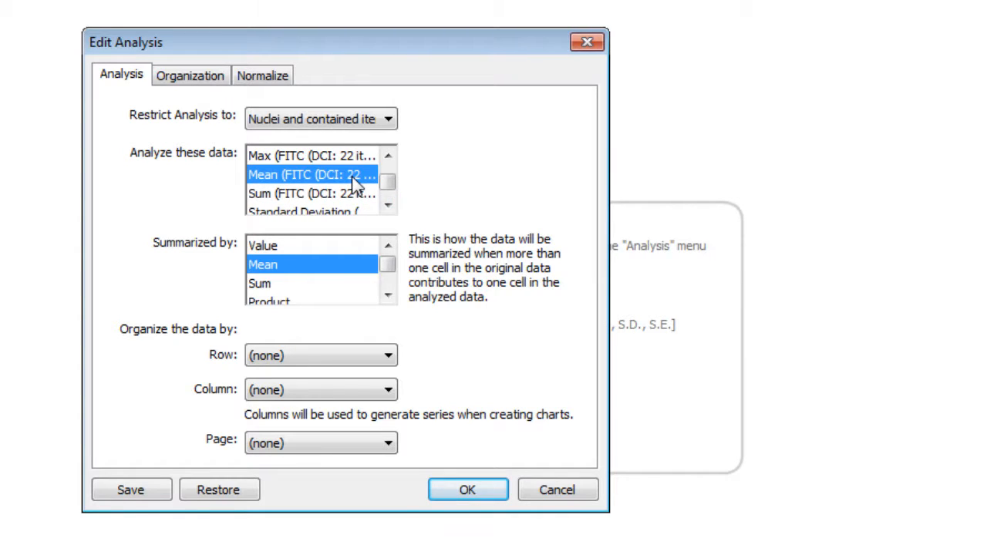
Add the mean TxRed intensity to the data to analyze
{"action": "left_click", "coordinate": [388, 205]}
{"action": "left_click", "coordinate": [388, 206]}
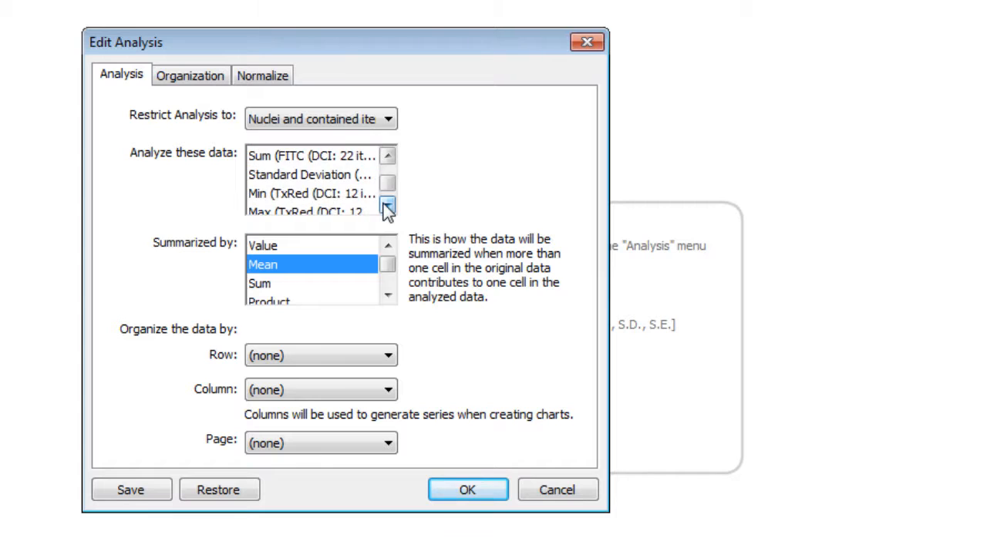
{"action": "left_click", "coordinate": [388, 205]}
{"action": "left_click", "coordinate": [388, 205]}
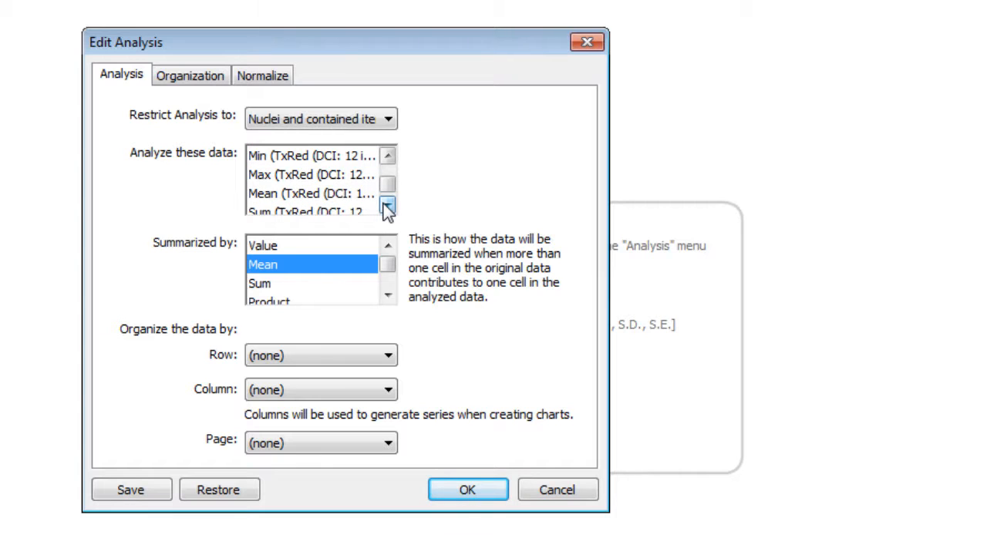
{"action": "left_click", "coordinate": [354, 194]}
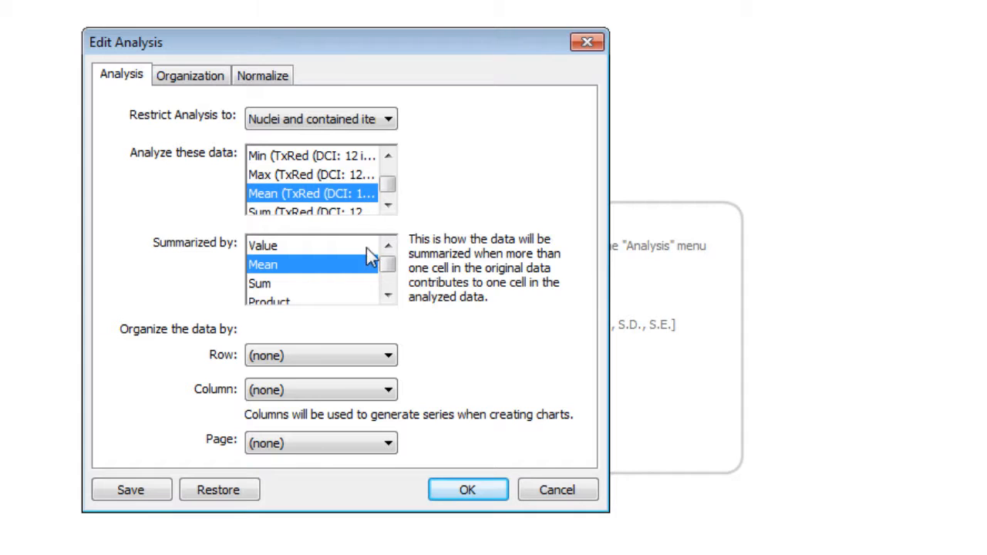
Add Count to Mean as a way of summarizing the analyzed data
{"action": "left_click", "coordinate": [387, 296]}
{"action": "left_click", "coordinate": [388, 296]}
{"action": "left_click", "coordinate": [351, 292]}
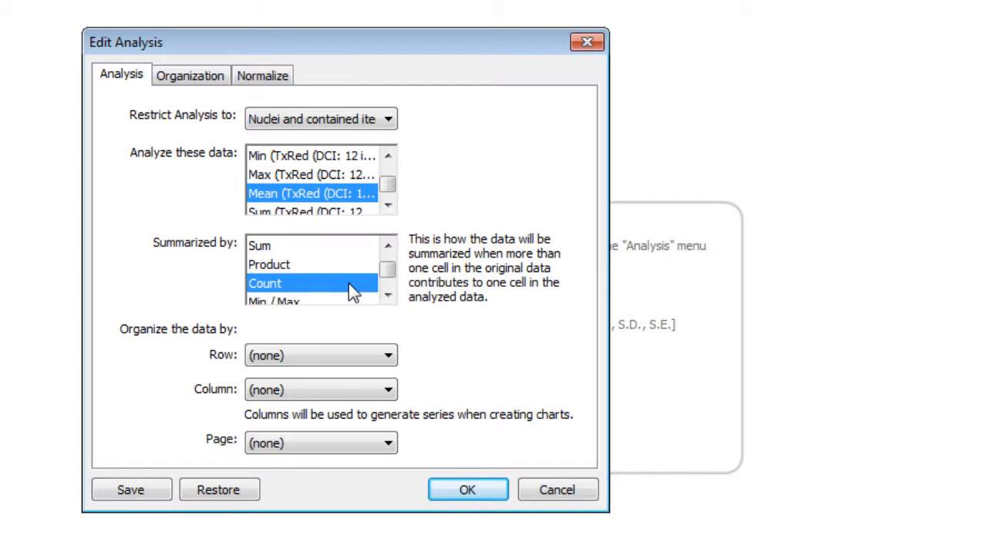
Organize the analysis rows by Compartment Nuclei ID and apply the analysis
{"action": "left_click", "coordinate": [388, 356]}
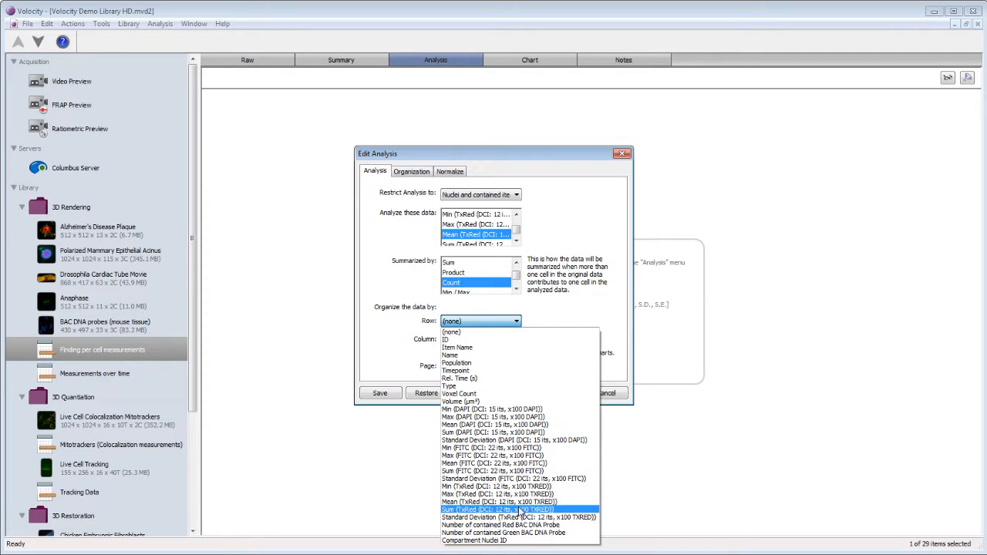
{"action": "left_click", "coordinate": [529, 540]}
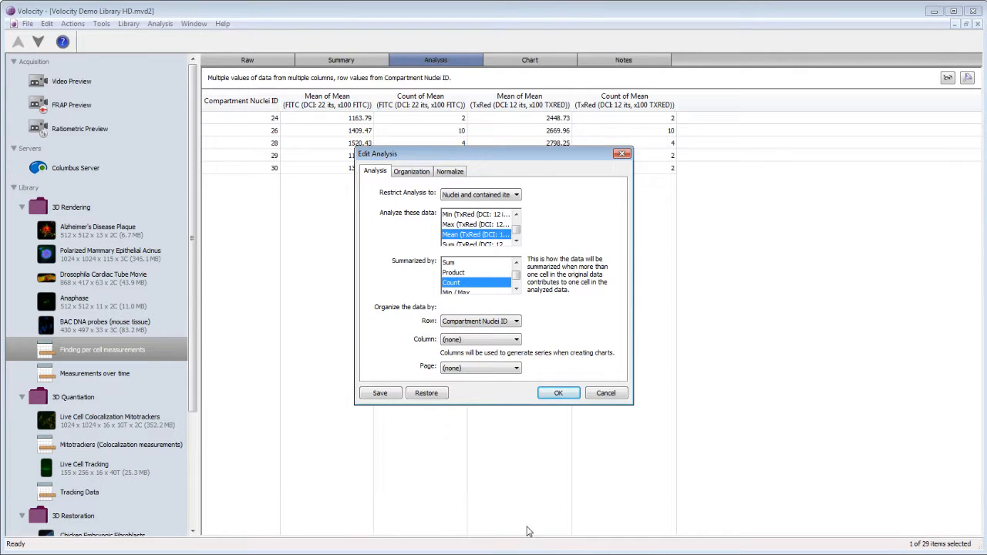
{"action": "left_click", "coordinate": [559, 394]}
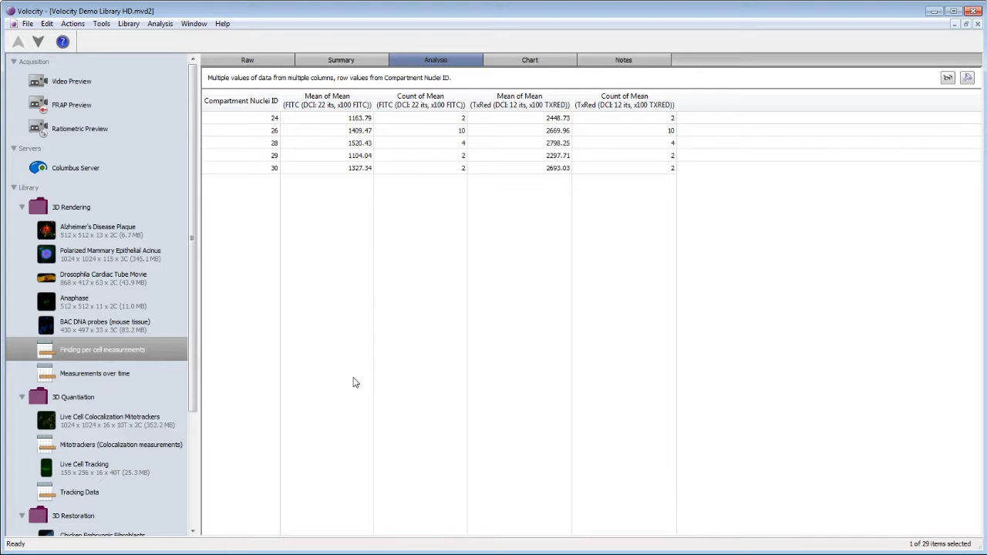
Open the Measurements over time item, view its raw data and start a new analysis of it
{"action": "right_click", "coordinate": [174, 355]}
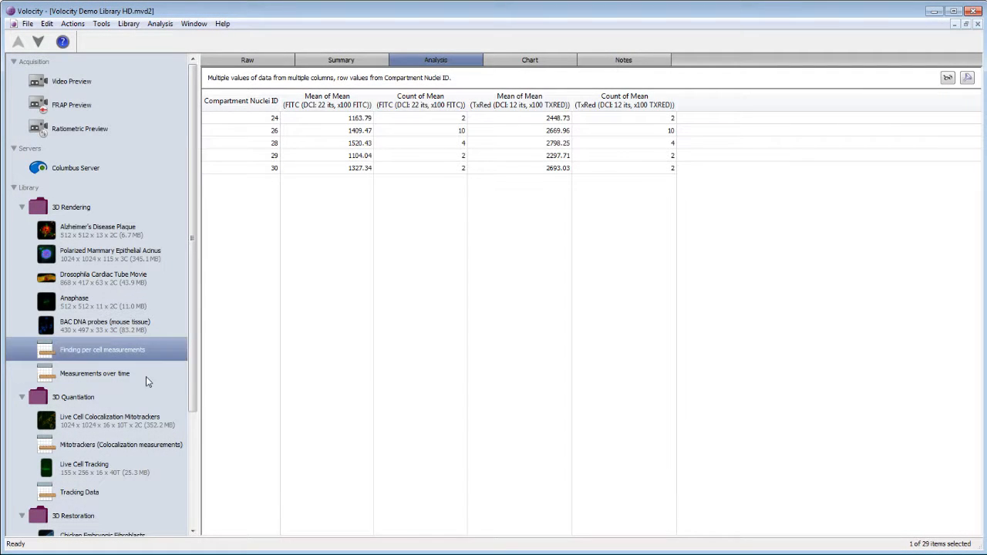
{"action": "left_click", "coordinate": [146, 376]}
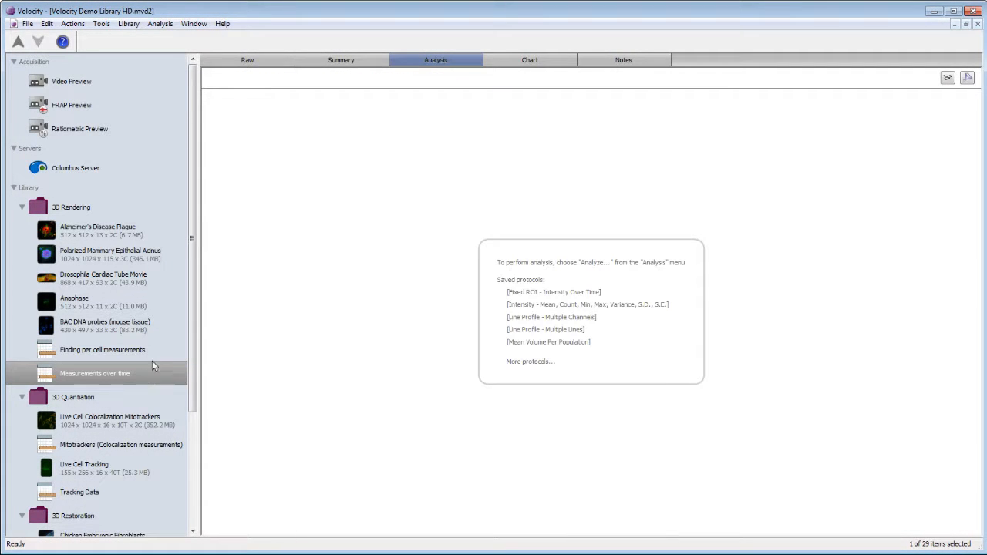
{"action": "left_click", "coordinate": [236, 65]}
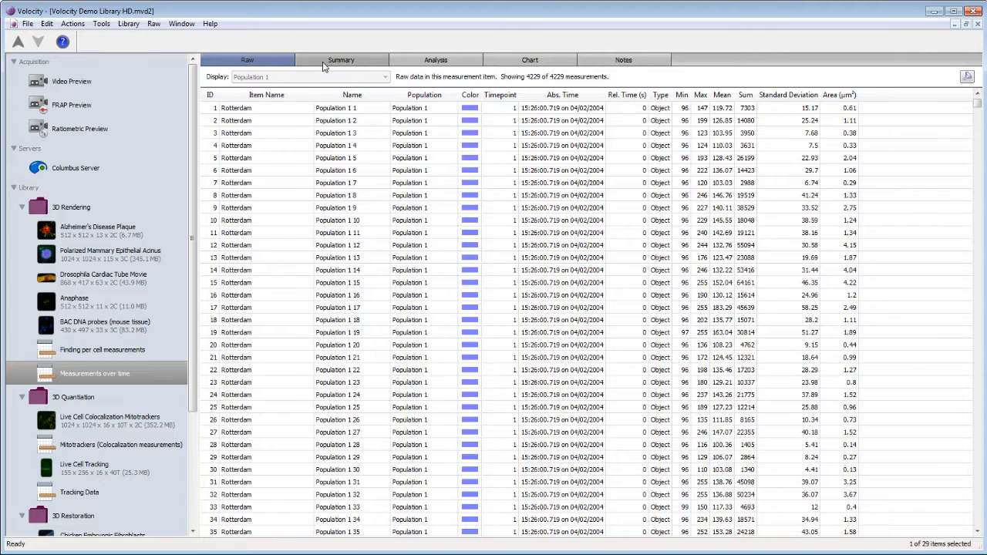
{"action": "left_click", "coordinate": [393, 65]}
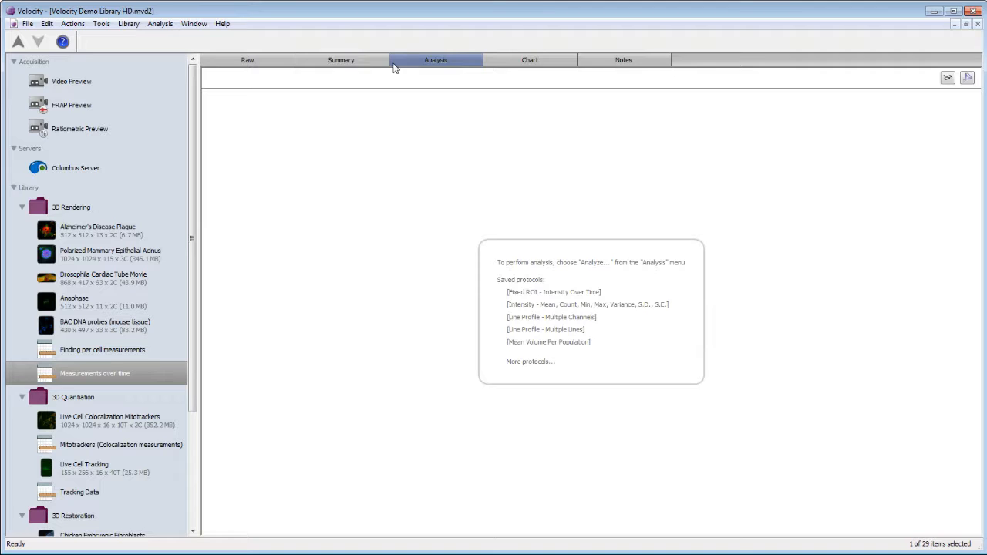
{"action": "left_click", "coordinate": [161, 24]}
{"action": "left_click", "coordinate": [238, 54]}
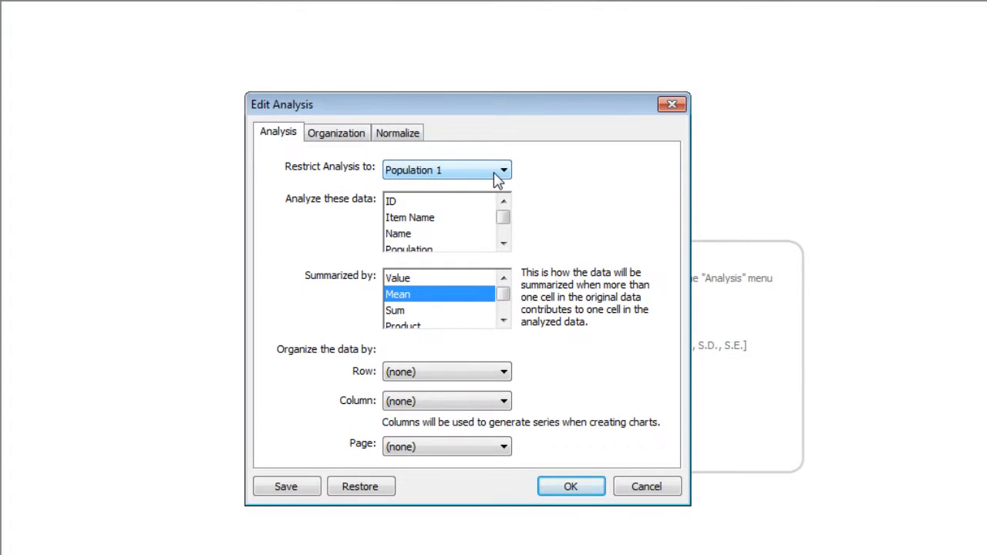
Choose Mean as the data to analyze for Population 1
{"action": "left_click", "coordinate": [503, 244]}
{"action": "left_click", "coordinate": [503, 244]}
{"action": "left_click", "coordinate": [503, 243]}
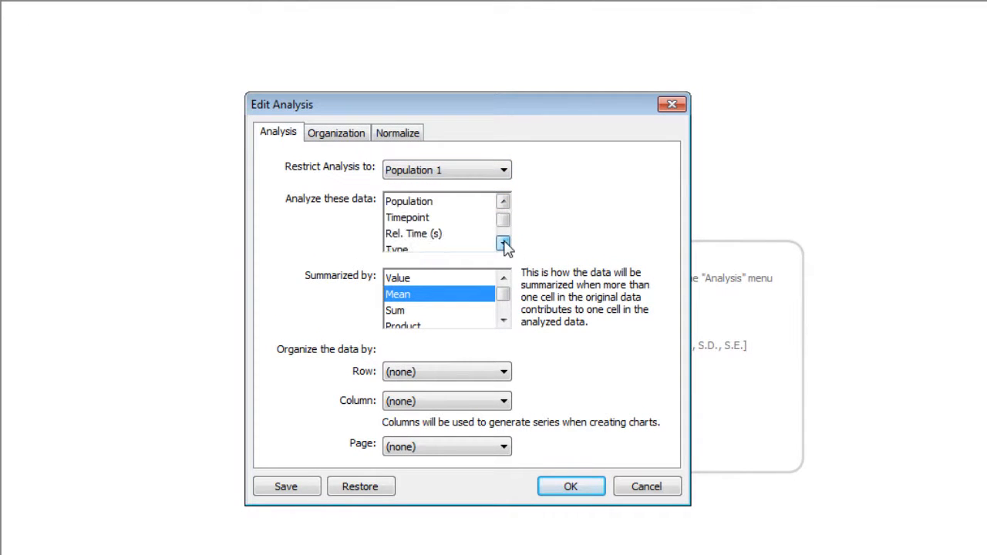
{"action": "left_click", "coordinate": [503, 244]}
{"action": "left_click", "coordinate": [503, 243]}
{"action": "left_click", "coordinate": [503, 244]}
{"action": "left_click", "coordinate": [503, 243]}
{"action": "left_click", "coordinate": [503, 243]}
{"action": "left_click", "coordinate": [503, 243]}
{"action": "left_click", "coordinate": [503, 244]}
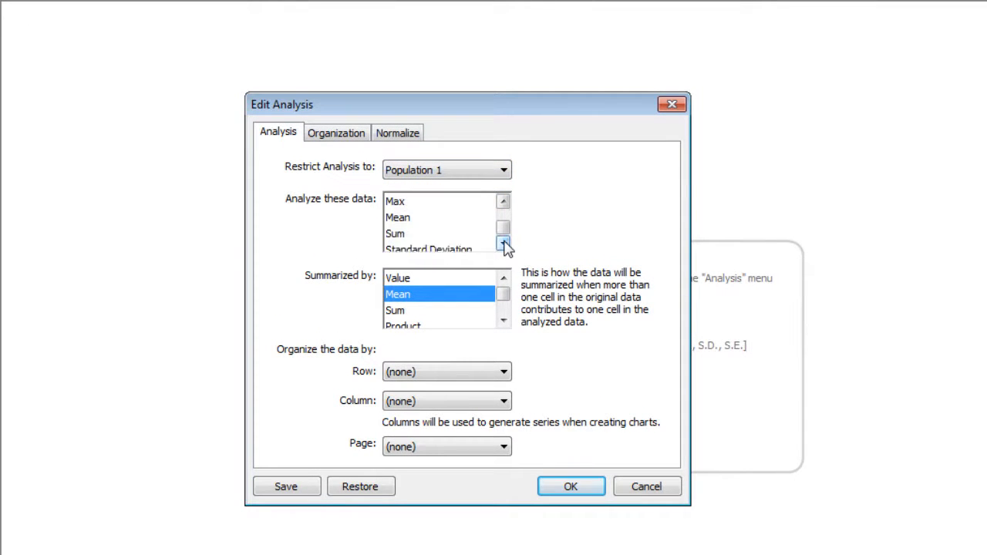
{"action": "left_click", "coordinate": [473, 219]}
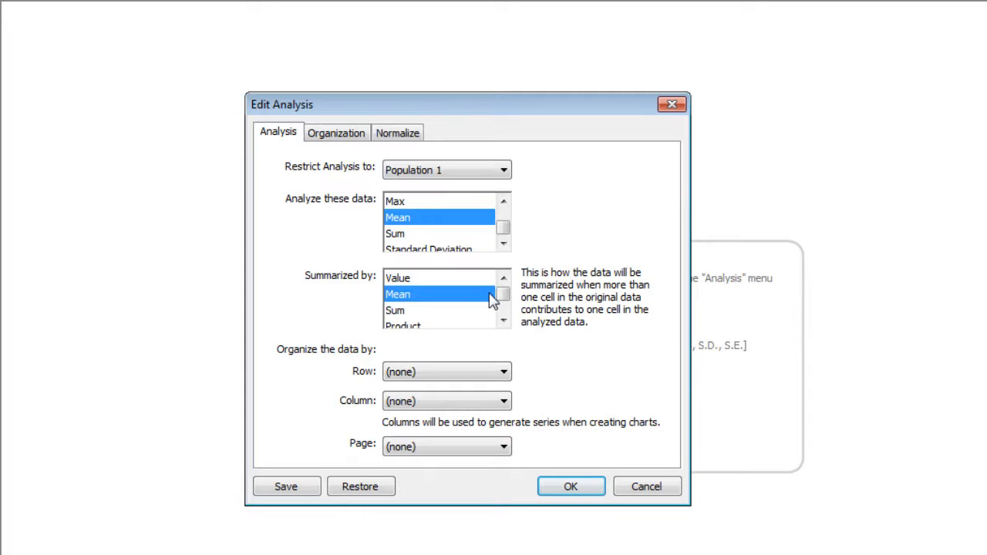
Summarize the data by both Mean and Count, with rows organized by Rel. Time (s)
{"action": "left_click", "coordinate": [503, 321]}
{"action": "left_click", "coordinate": [475, 326], "text": "ctrl"}
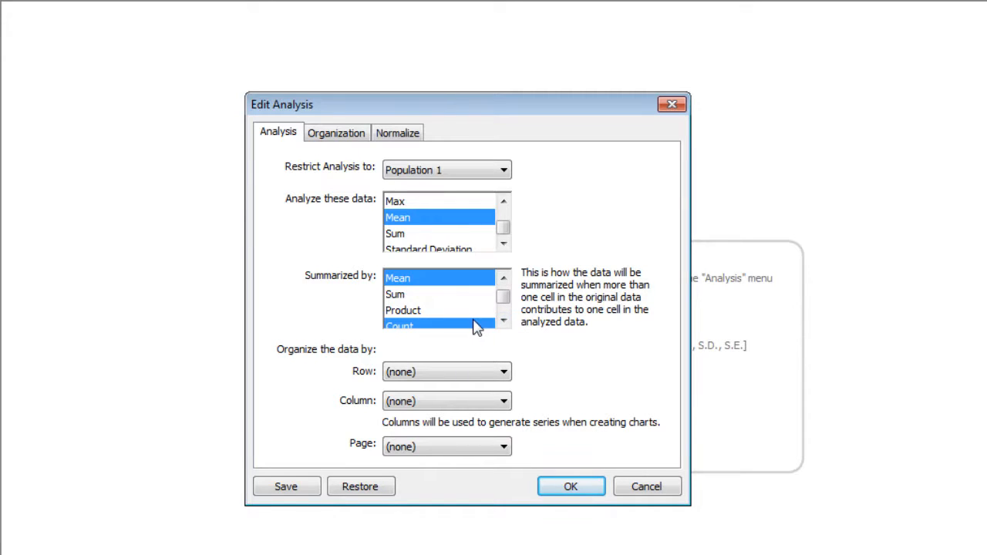
{"action": "left_click", "coordinate": [477, 372]}
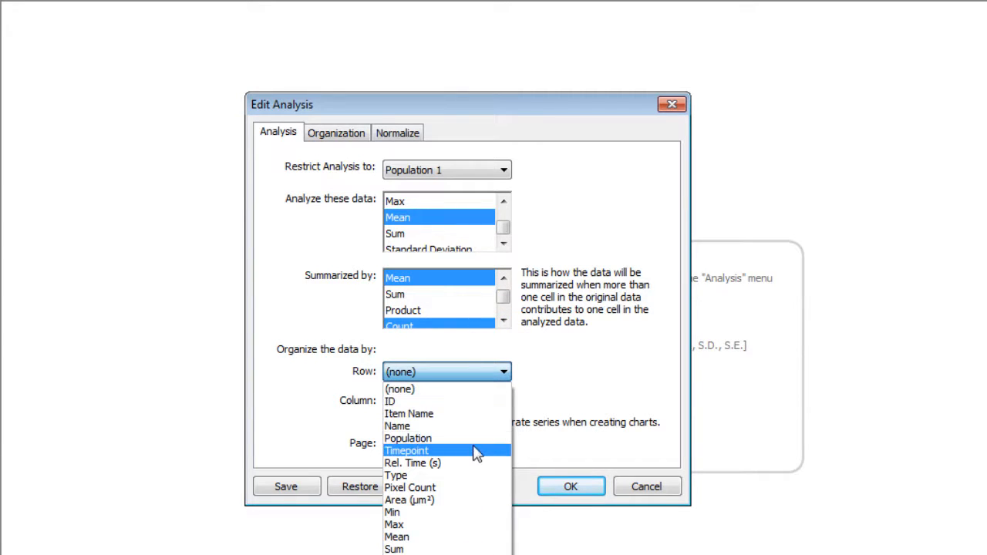
{"action": "left_click", "coordinate": [478, 463]}
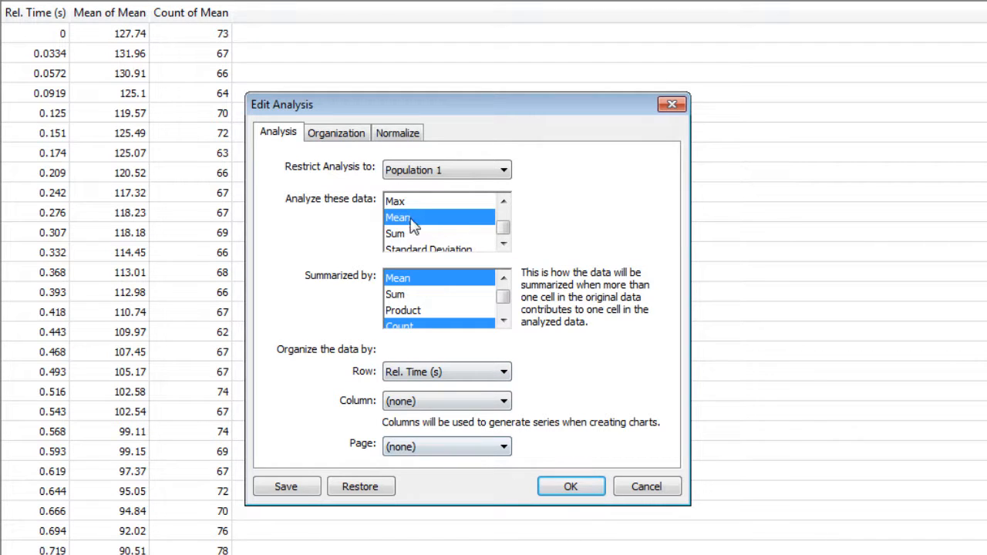
Normalize the analyzed data to row 0 at 100%
{"action": "left_click", "coordinate": [398, 134]}
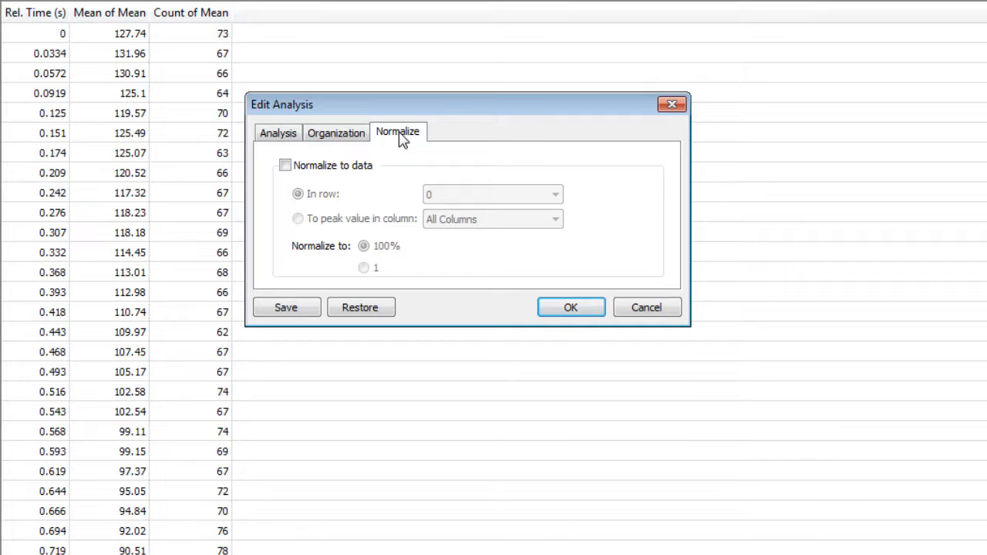
{"action": "left_click", "coordinate": [327, 171]}
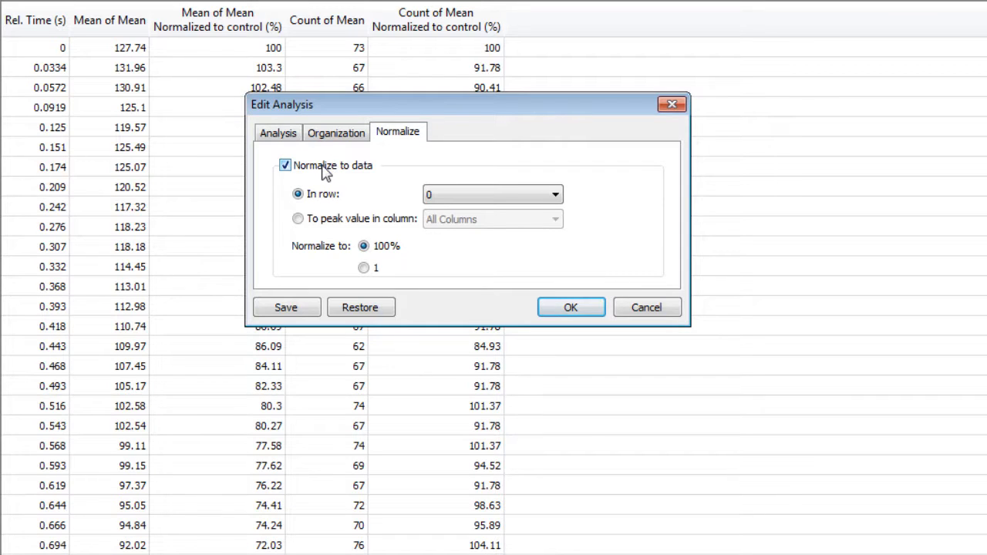